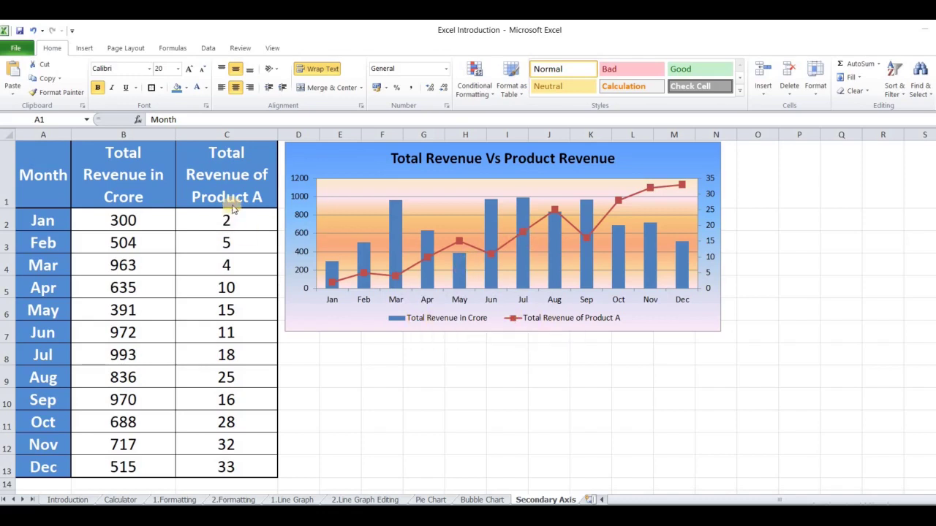
Step: Select A1:C13 and insert a Line with Markers chart from the Month, Total Revenue and Product A data
mouse_move(325, 271)
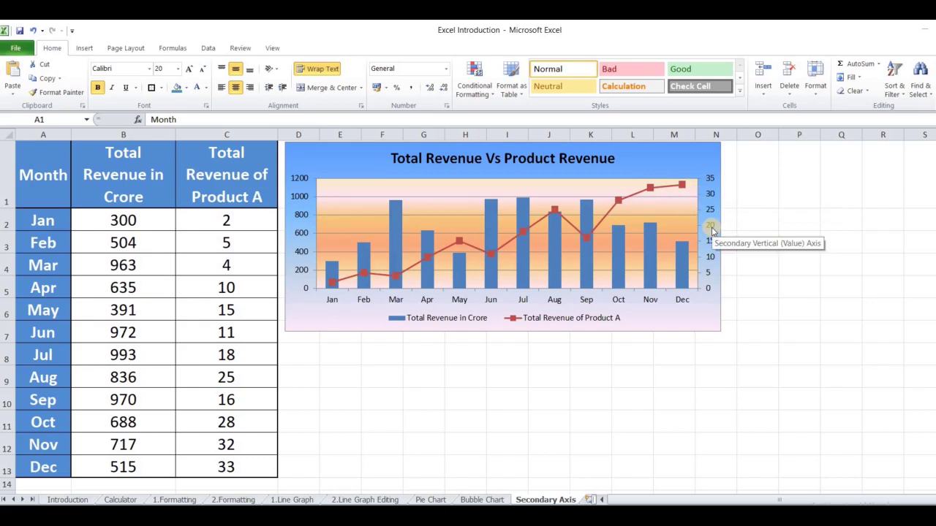
mouse_move(627, 205)
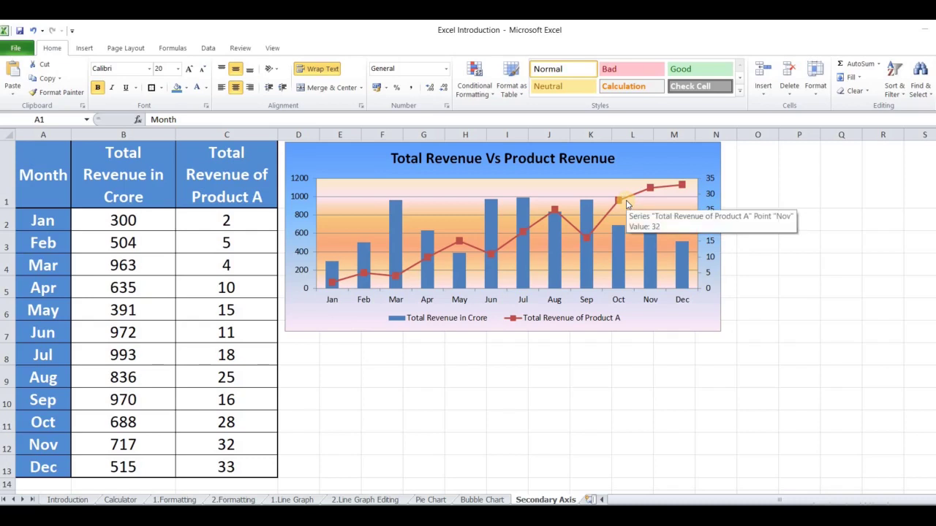
left_click(298, 444)
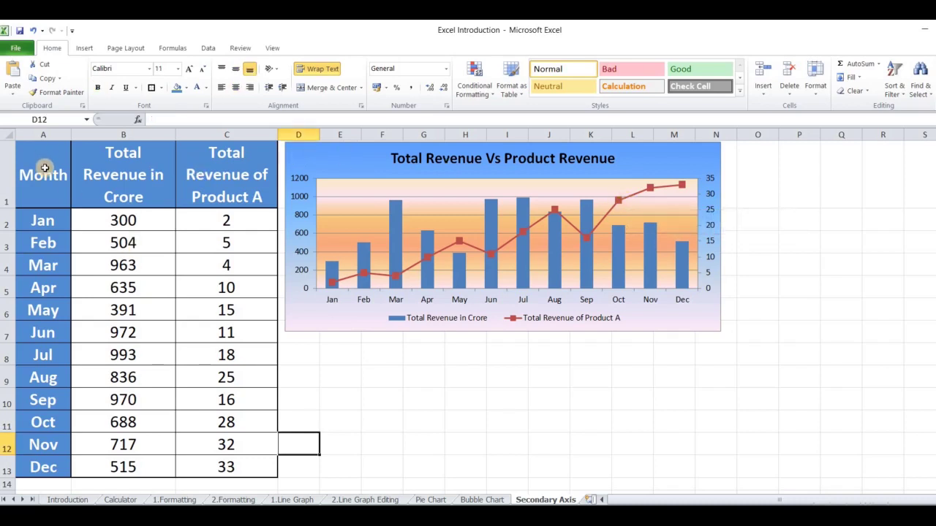
left_click_drag(45, 168, 205, 454)
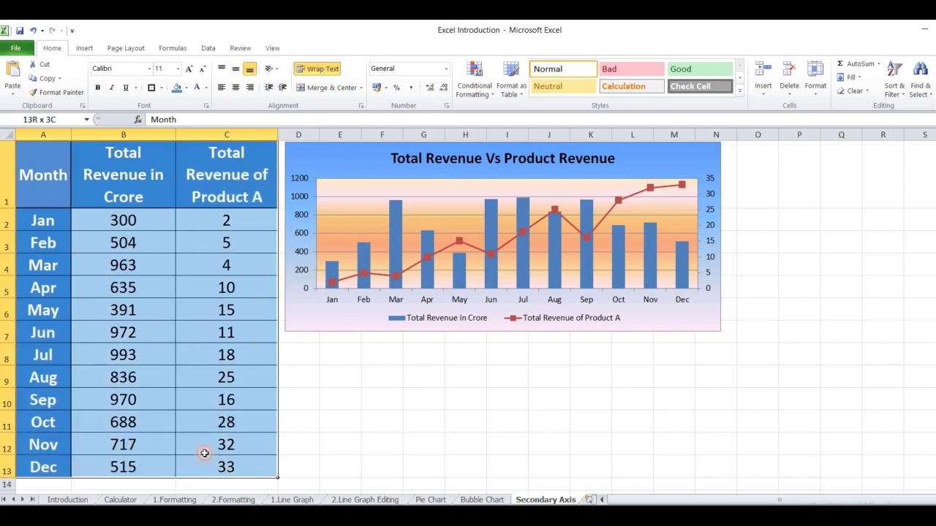
left_click(85, 49)
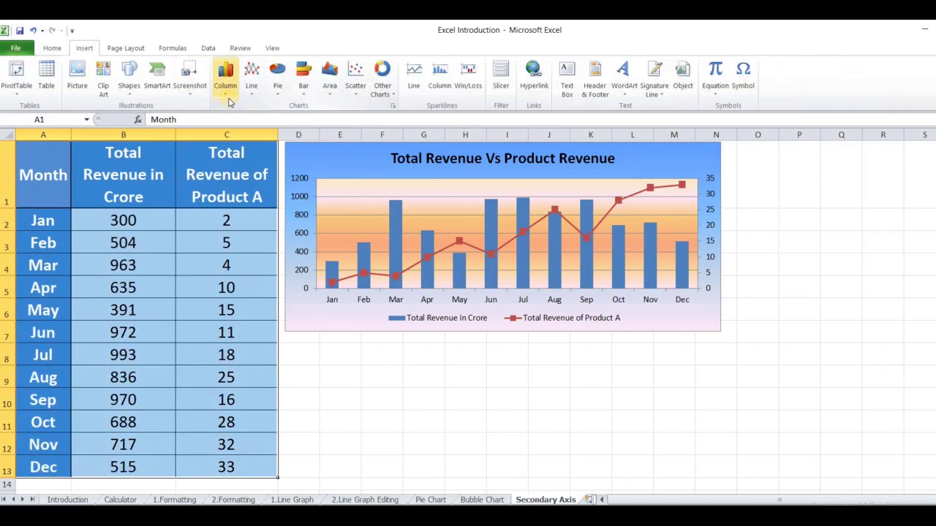
left_click(251, 81)
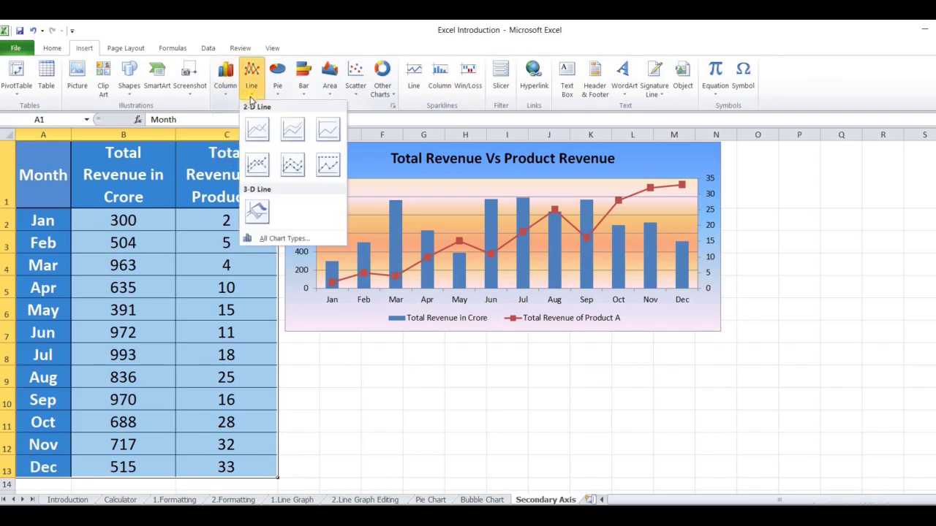
left_click(255, 167)
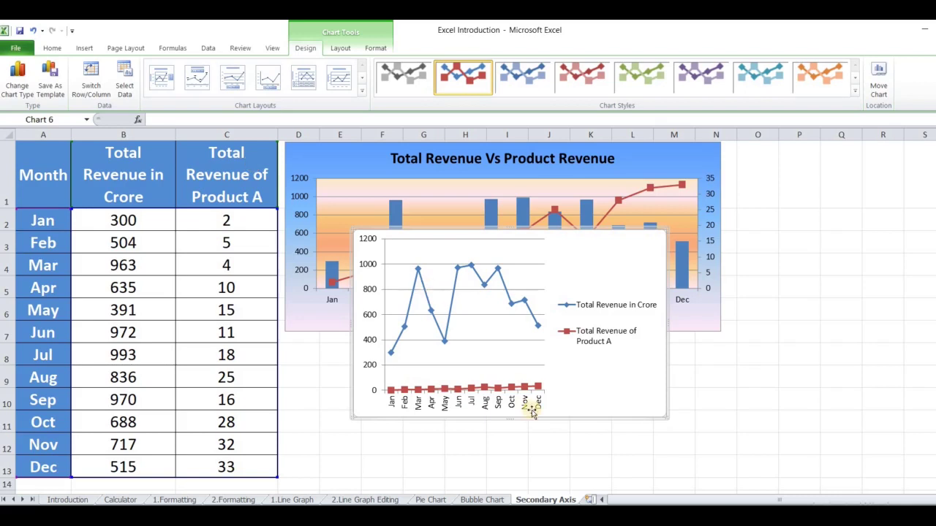
Step: Drag the new line chart down beneath the existing combo chart
left_click_drag(532, 414, 465, 486)
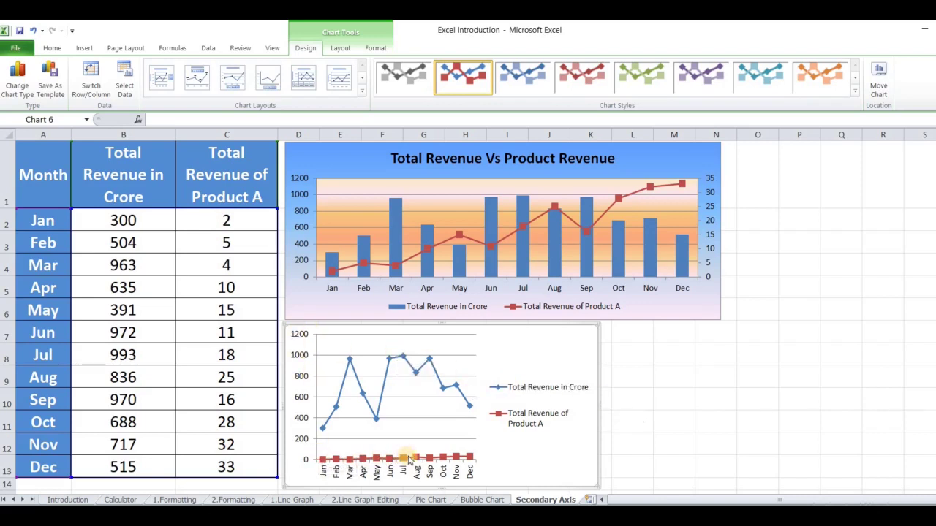
mouse_move(409, 459)
mouse_move(456, 459)
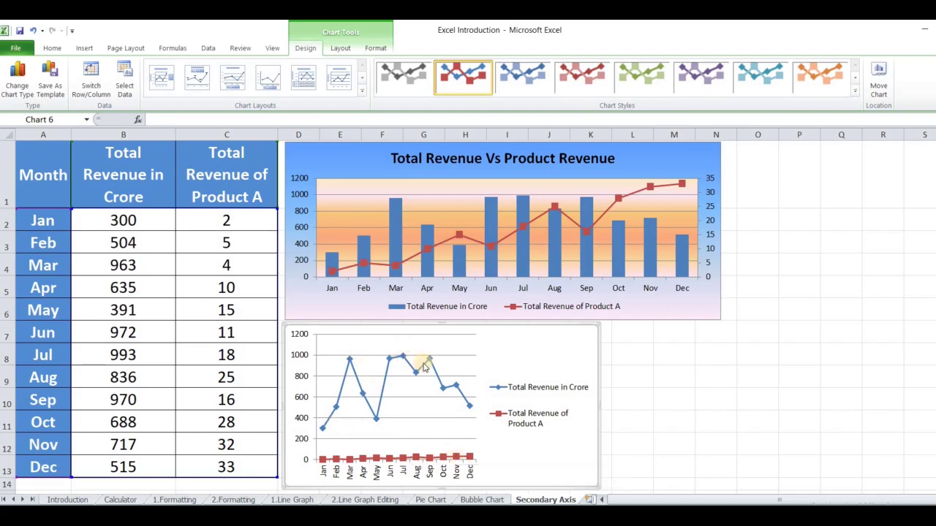
mouse_move(424, 367)
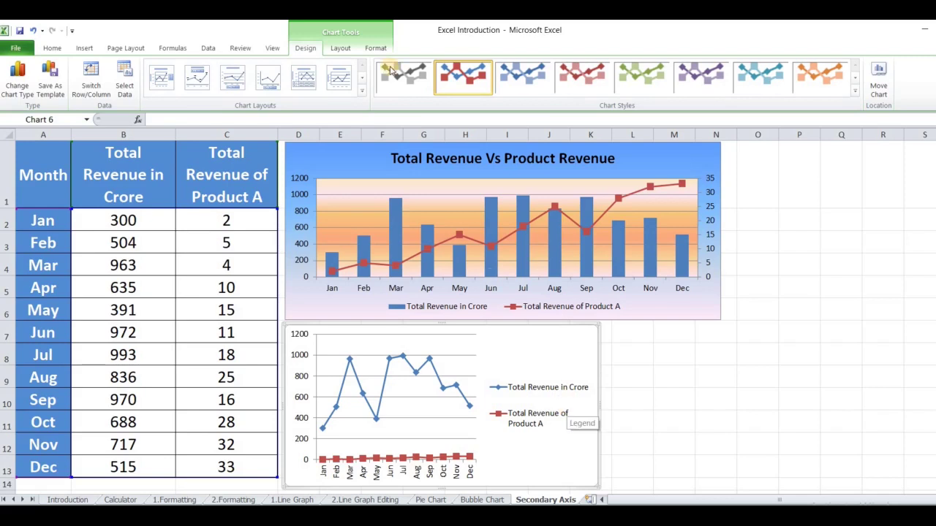
Step: Set the line chart's legend to Show Legend at Bottom
left_click(340, 48)
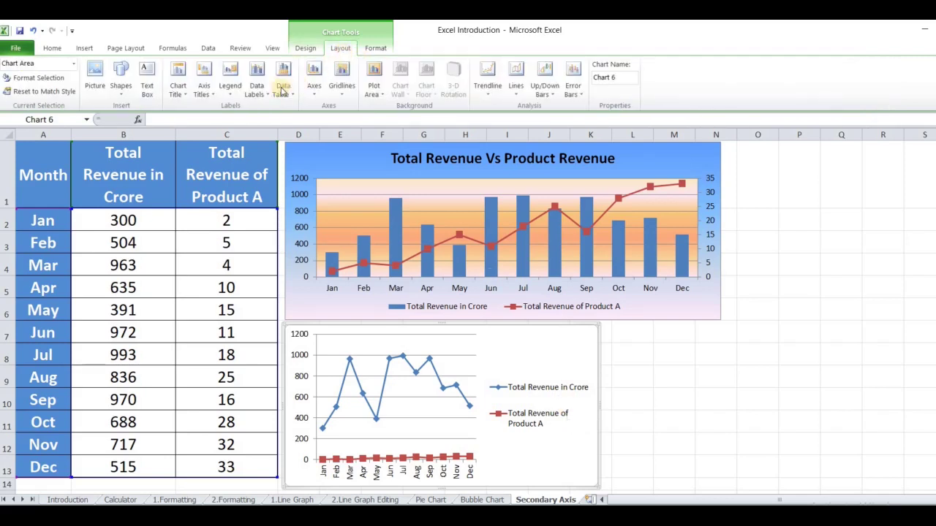
left_click(231, 88)
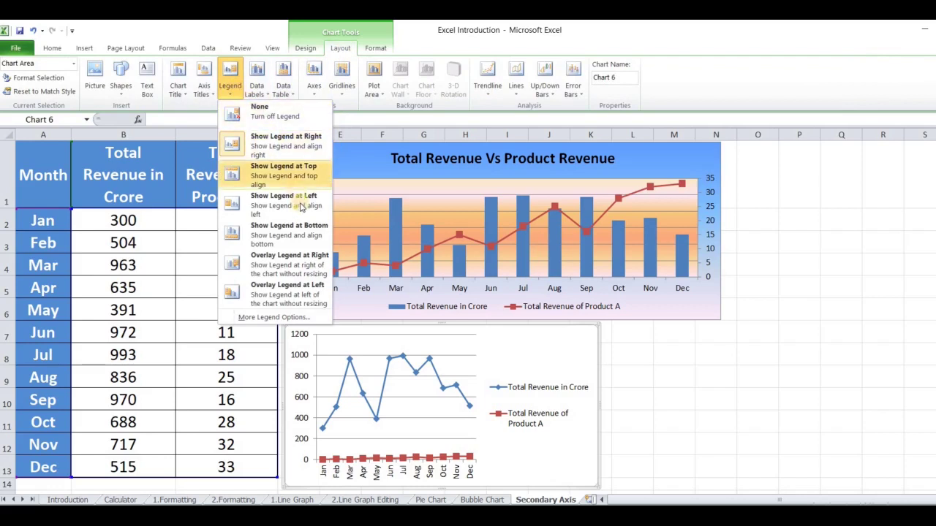
left_click(303, 229)
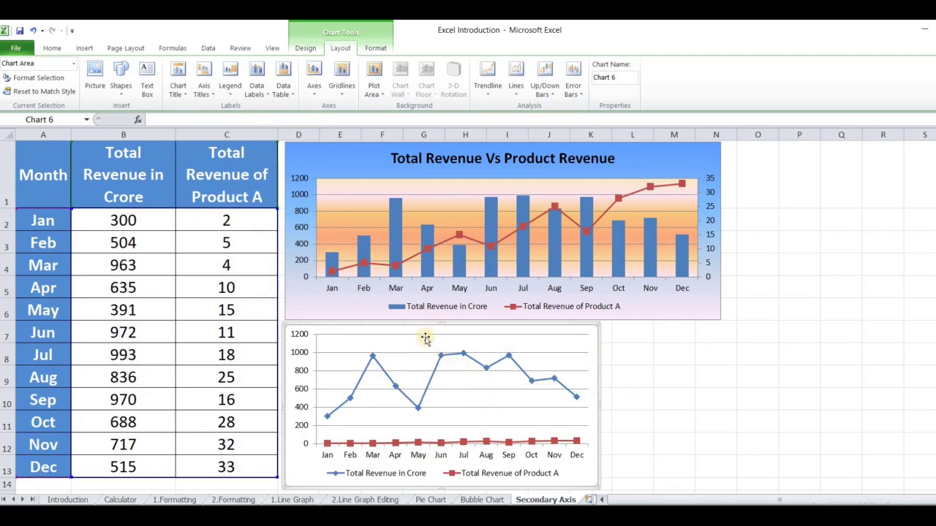
Step: Add an Above Chart title reading 'Total revenue Vs Product Revenue' to the line chart
left_click(182, 99)
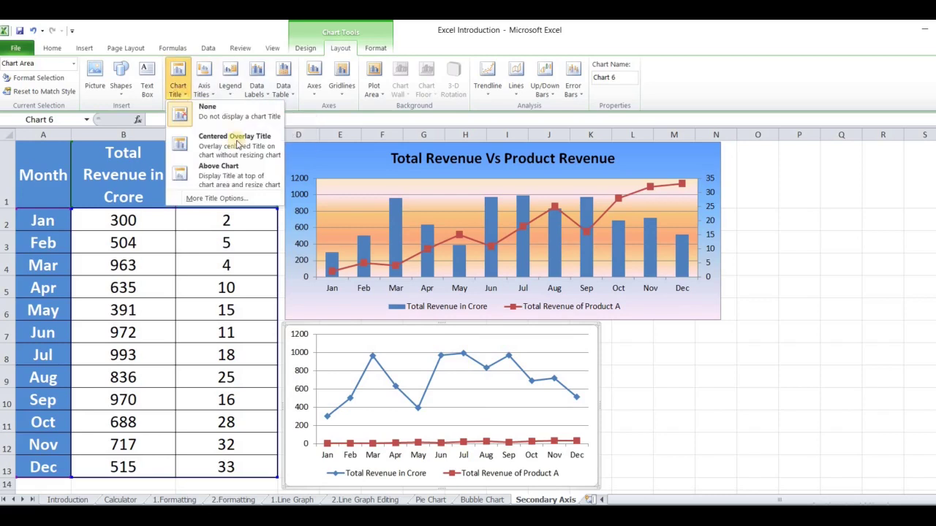
left_click(244, 173)
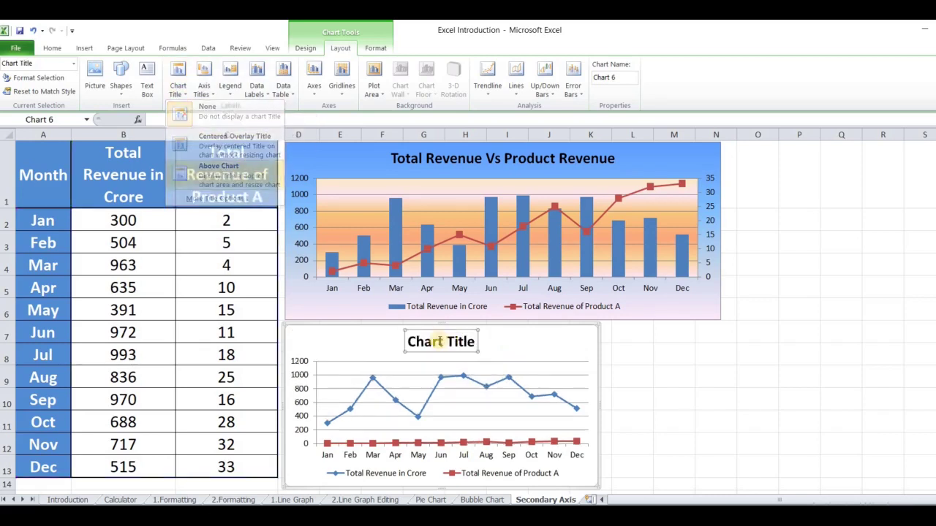
left_click(430, 341)
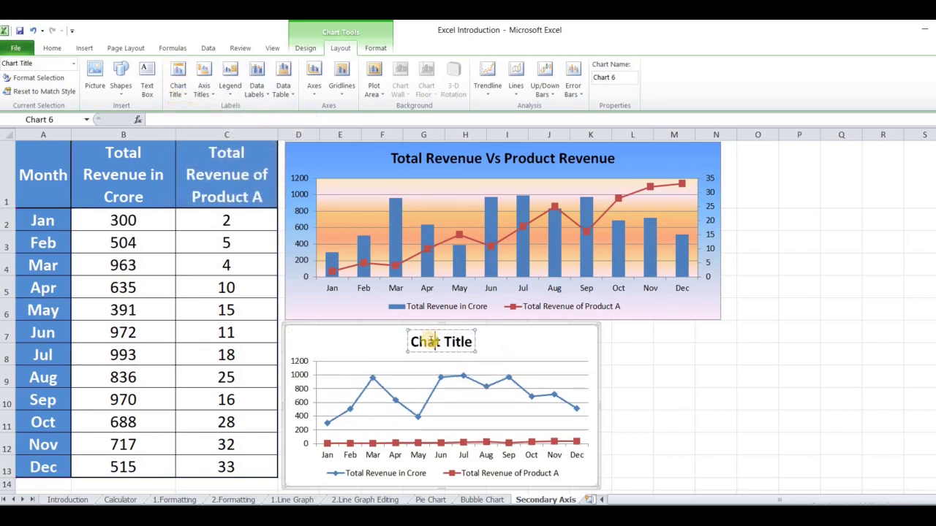
key("Delete")
key("Delete")
key("Delete")
key("Delete")
key("Delete")
key("Delete")
key("Delete")
key("Delete")
key("Delete")
key("BackSpace")
key("BackSpace")
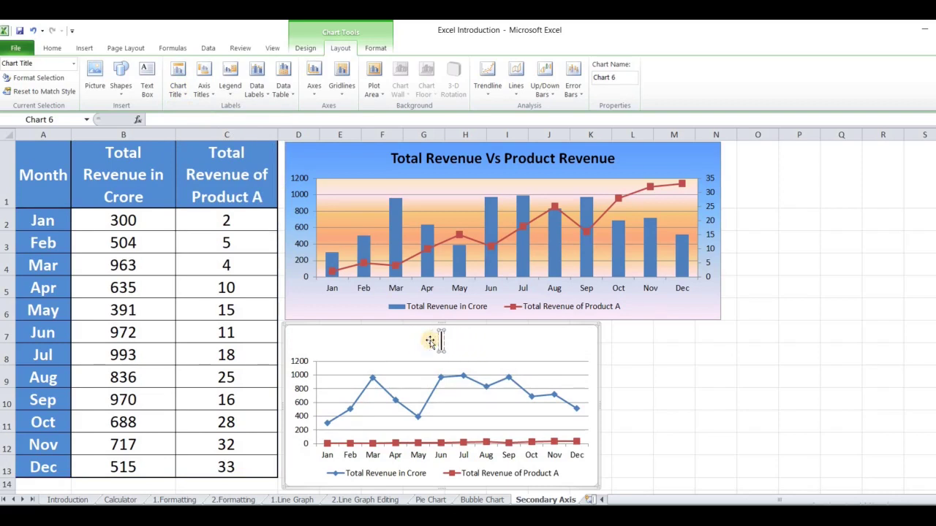
type("Tot")
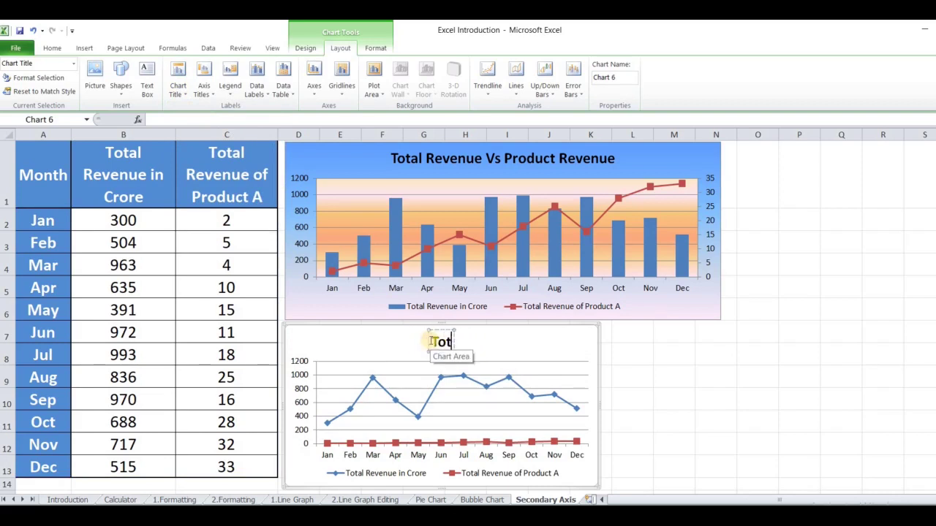
type("al revenue")
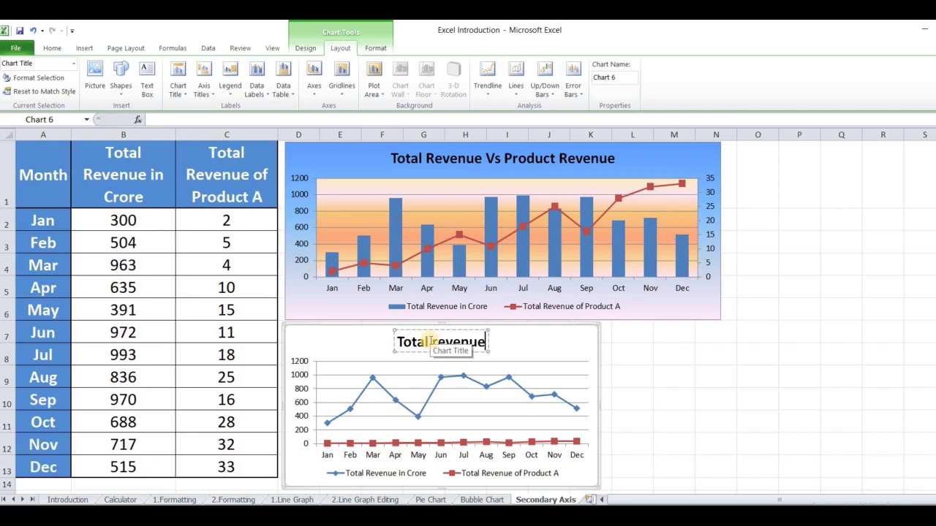
type(" Vs P")
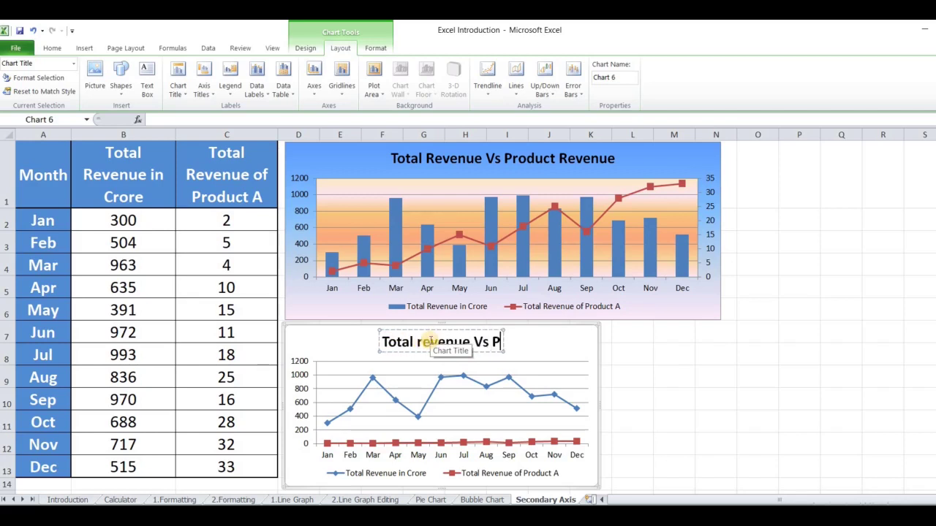
type("roduct Re")
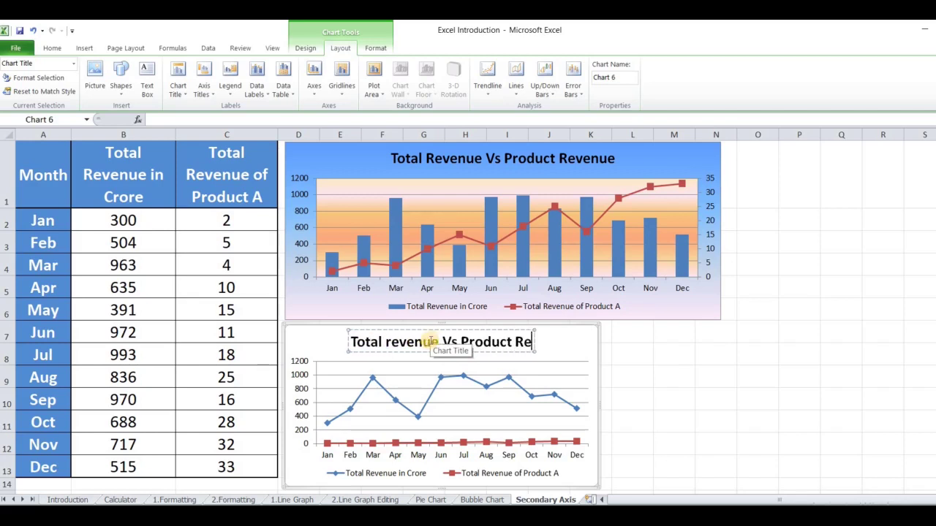
type("venue")
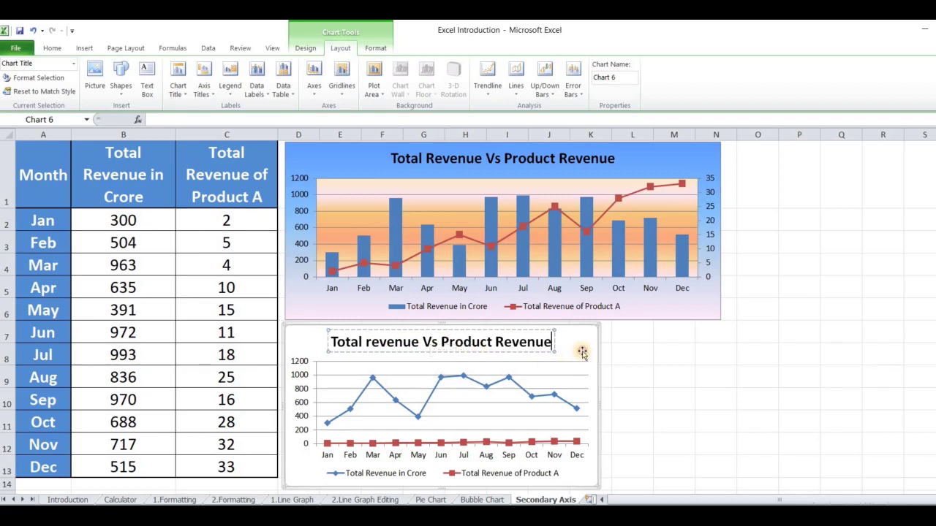
left_click(581, 355)
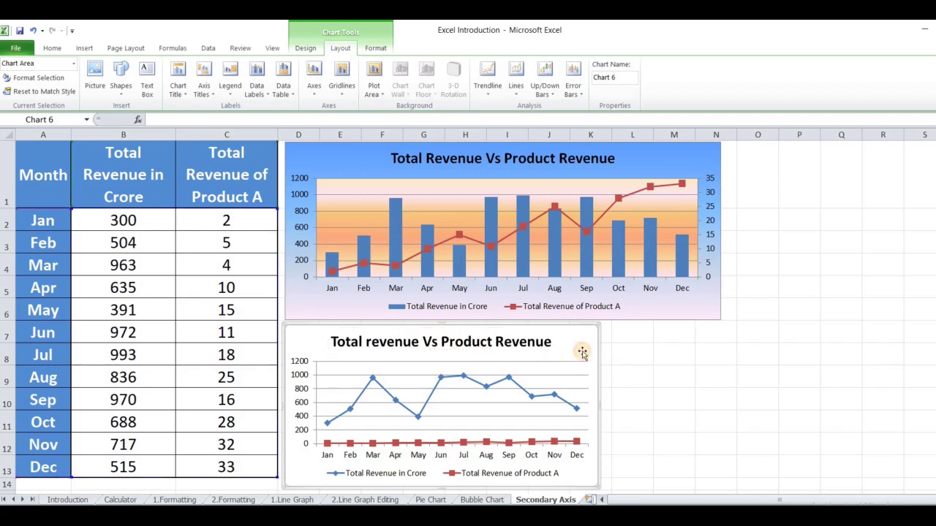
Step: Plot the Total Revenue of Product A series on the Secondary Axis
left_click(485, 443)
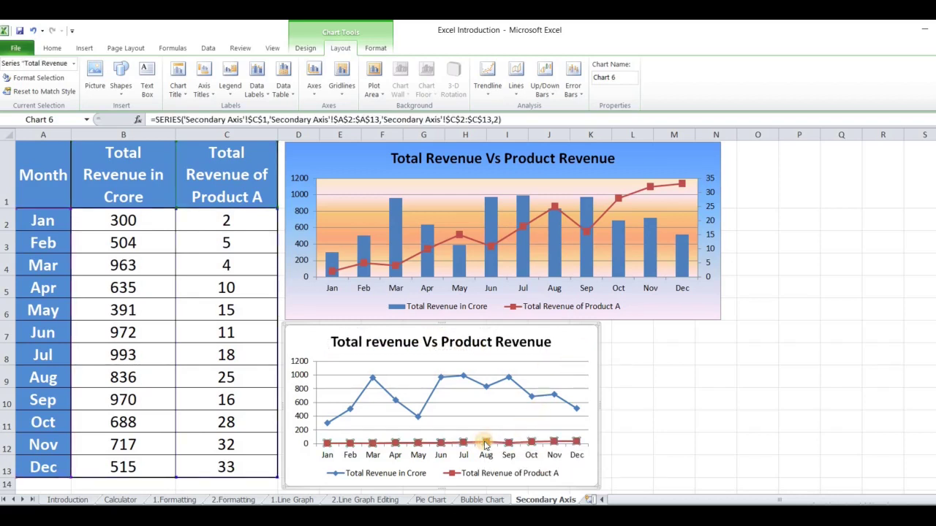
right_click(485, 443)
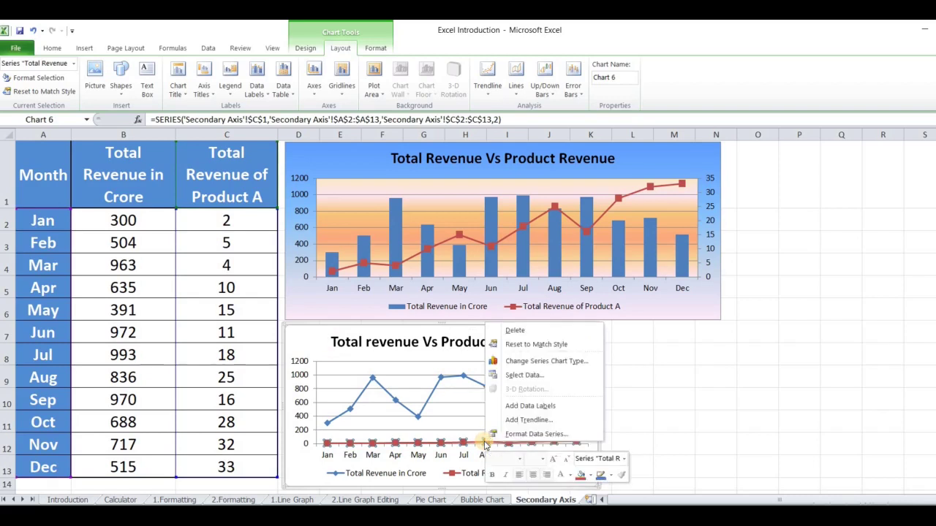
left_click(533, 434)
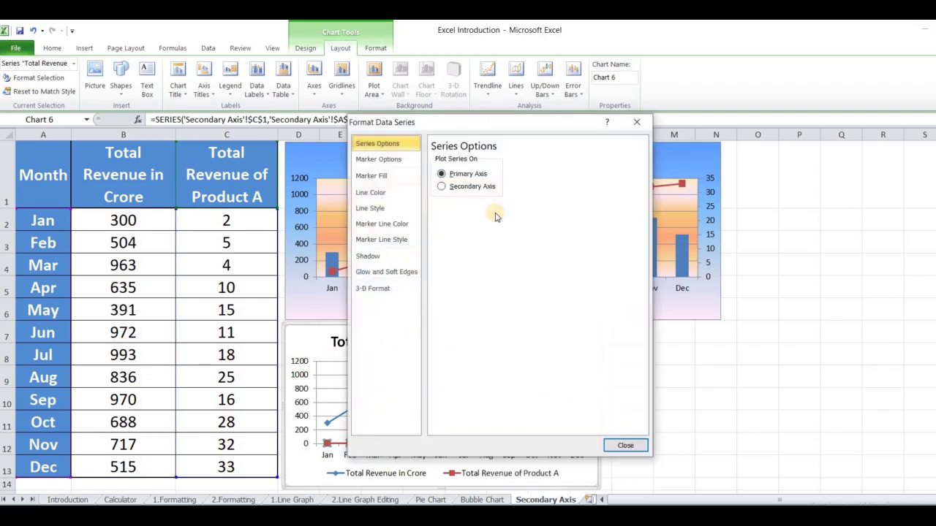
left_click(442, 187)
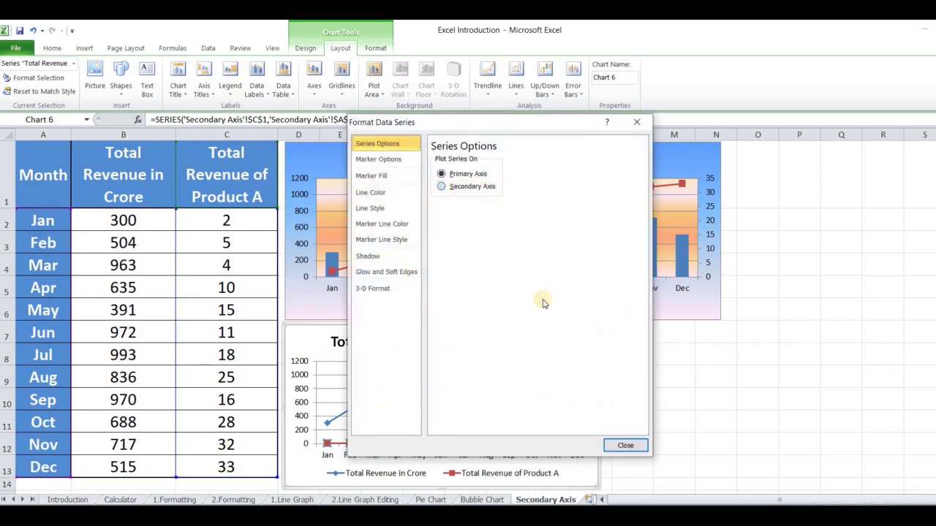
left_click(626, 446)
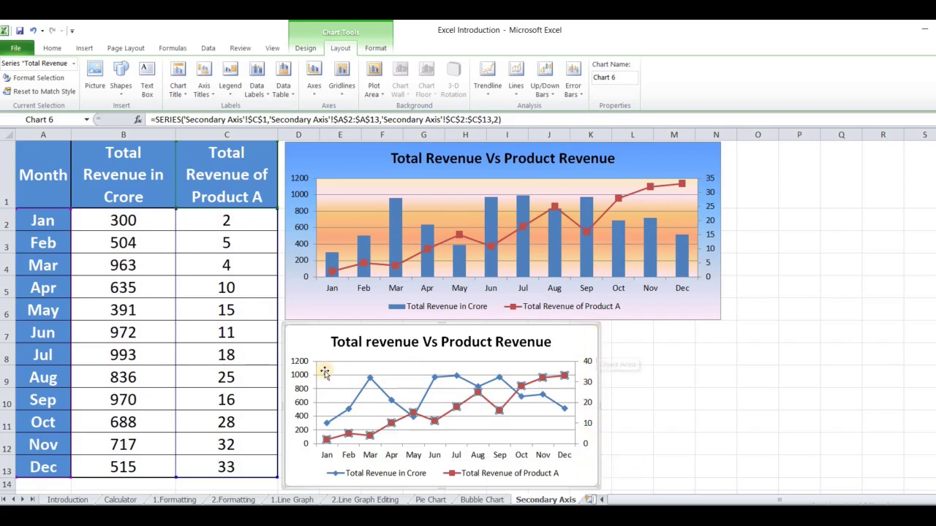
mouse_move(380, 390)
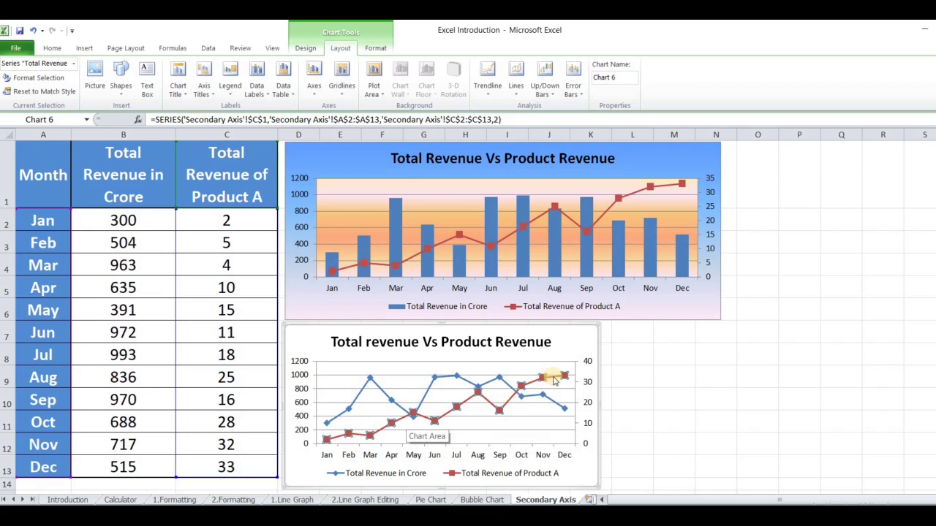
mouse_move(553, 380)
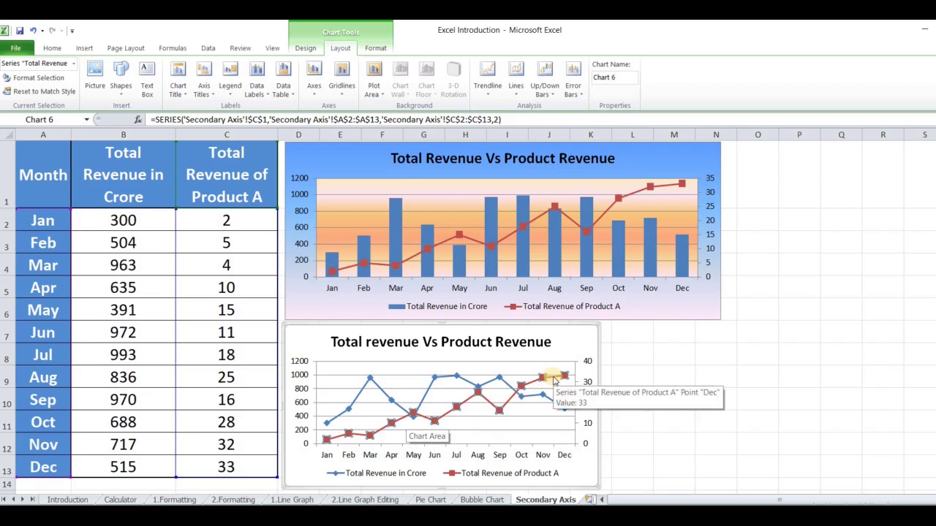
left_click(455, 377)
Step: Change the Total Revenue in Crore series chart type to Clustered Column
right_click(456, 378)
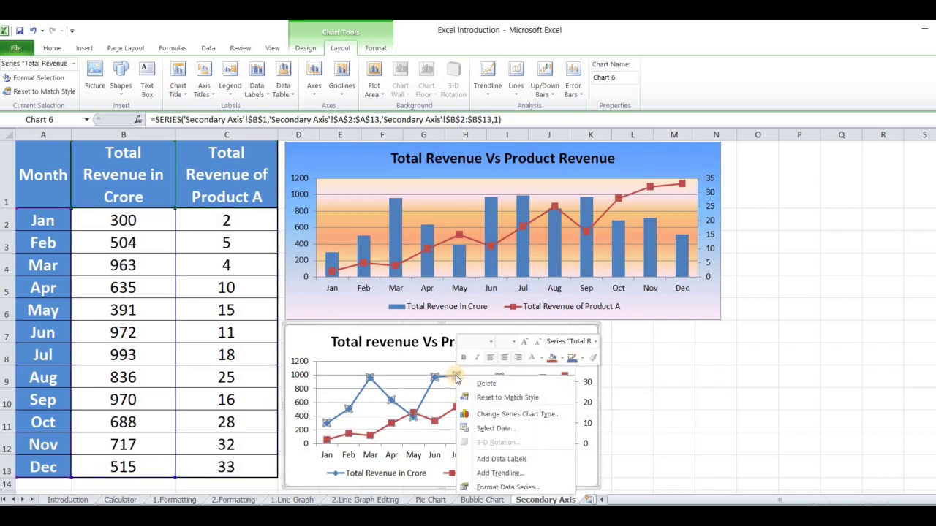
left_click(498, 415)
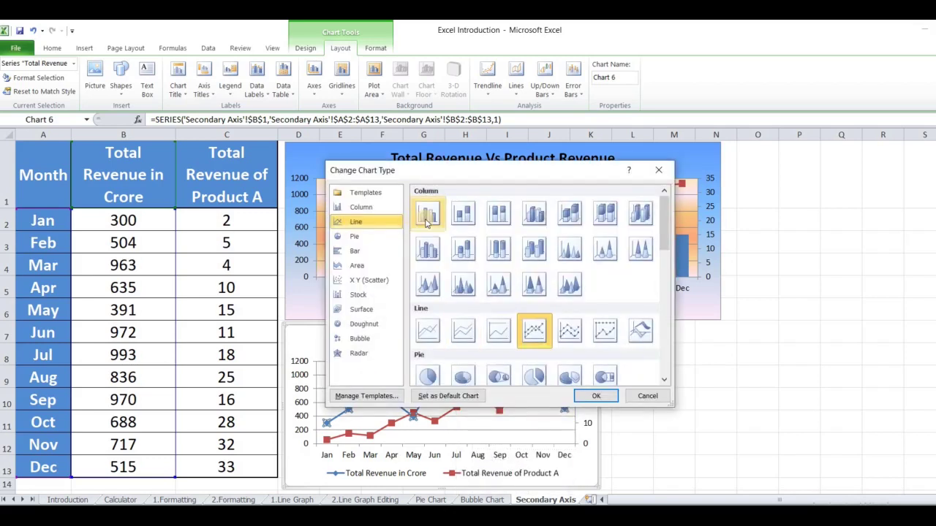
left_click(425, 223)
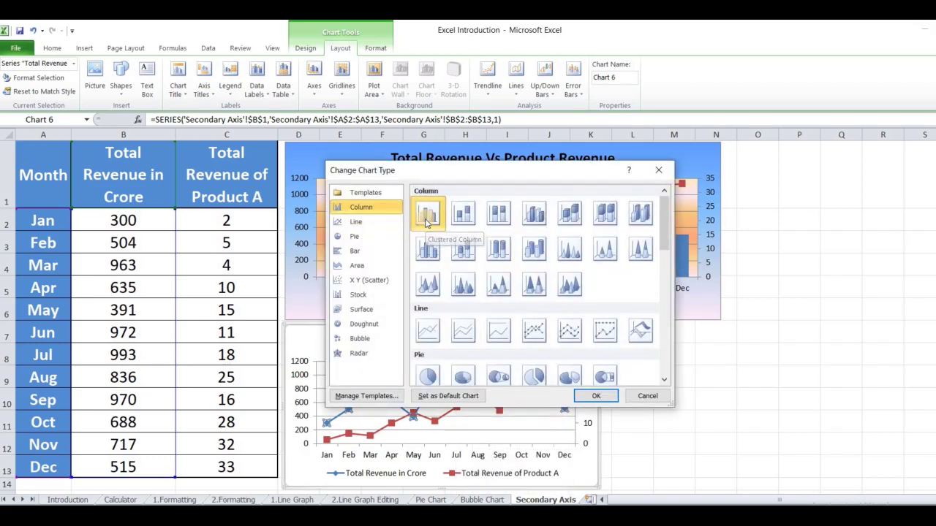
left_click(601, 395)
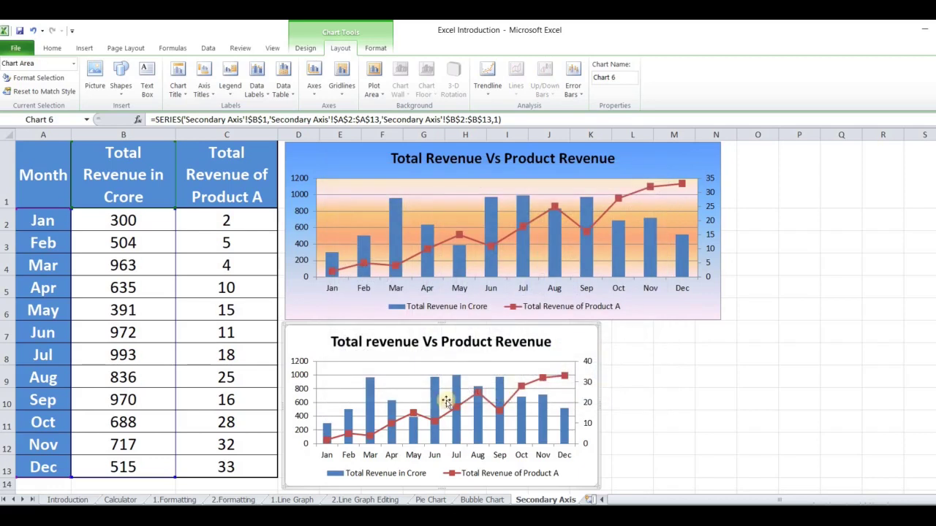
mouse_move(372, 393)
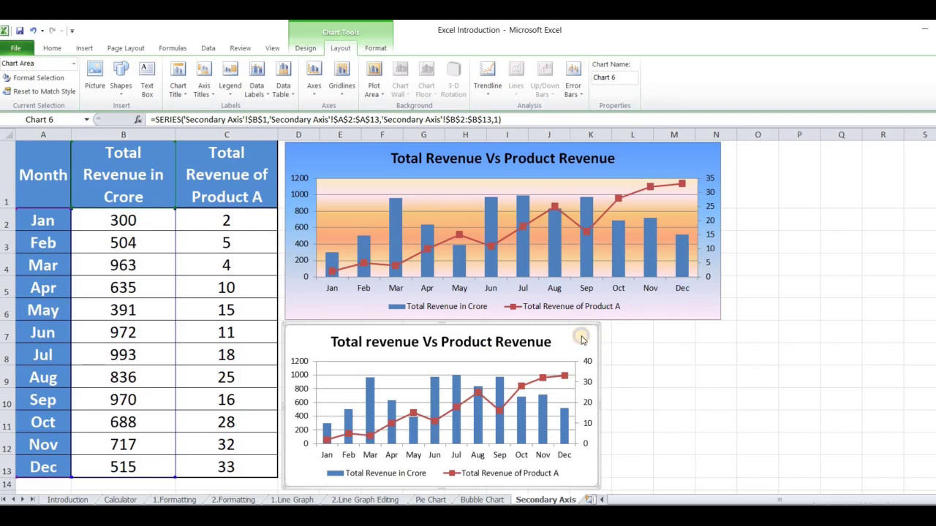
Step: Fill the lower chart's chart area with the Daybreak preset gradient
right_click(582, 340)
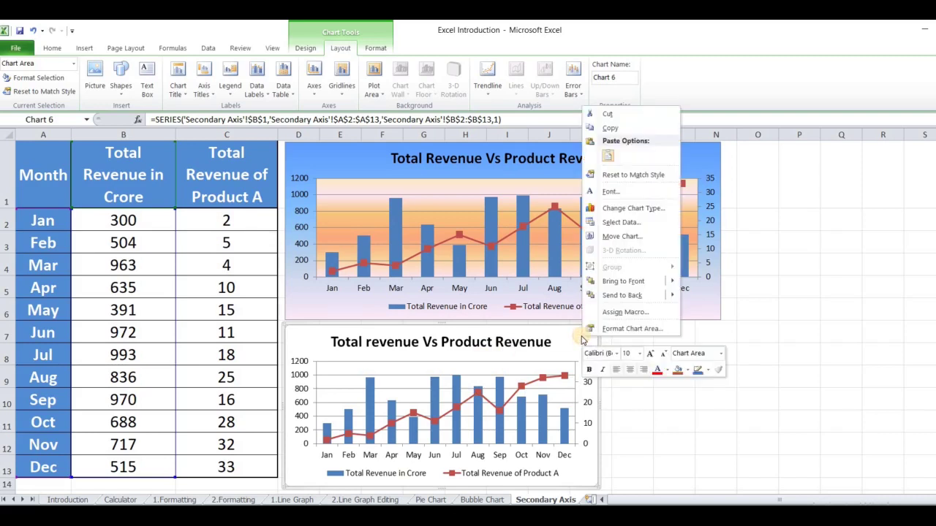
left_click(616, 329)
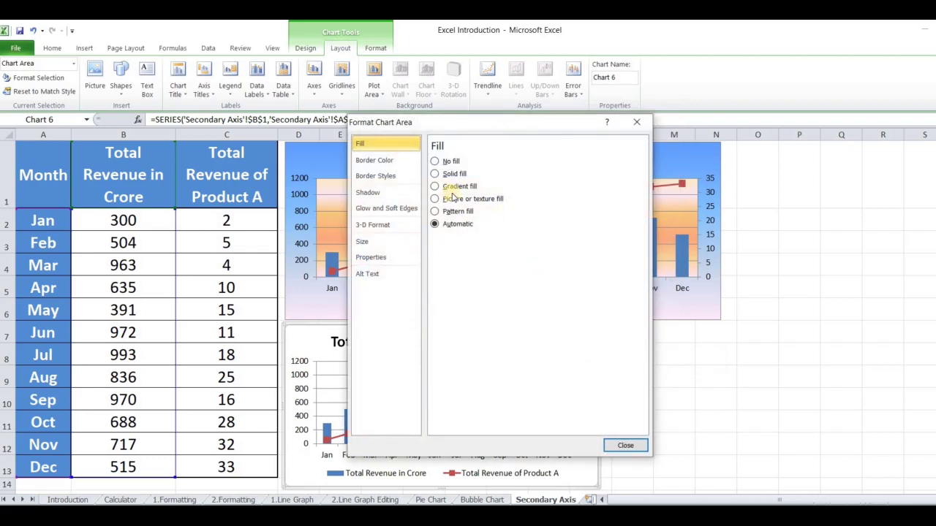
left_click(434, 187)
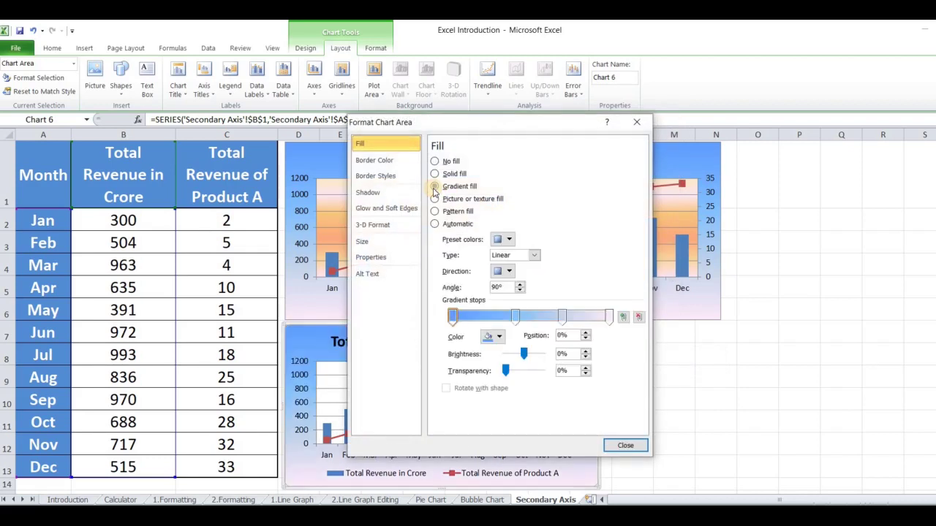
left_click(509, 240)
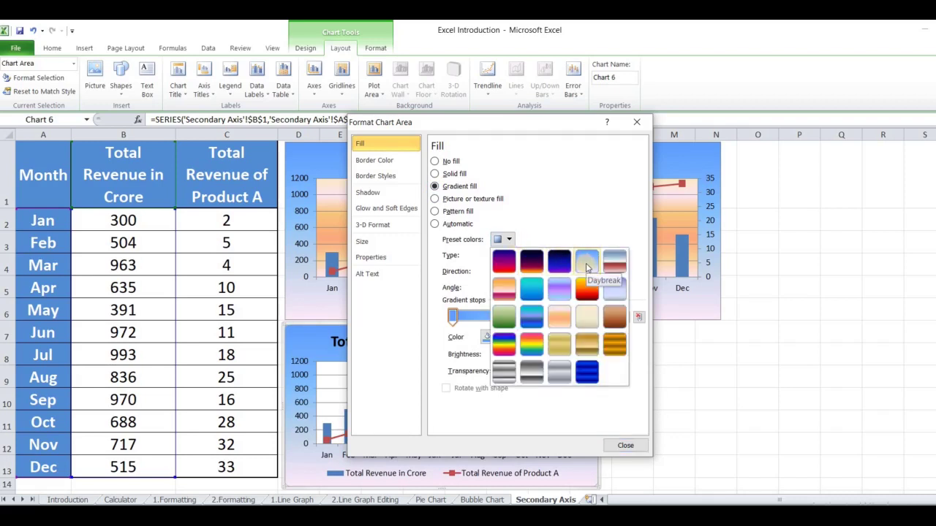
left_click(587, 267)
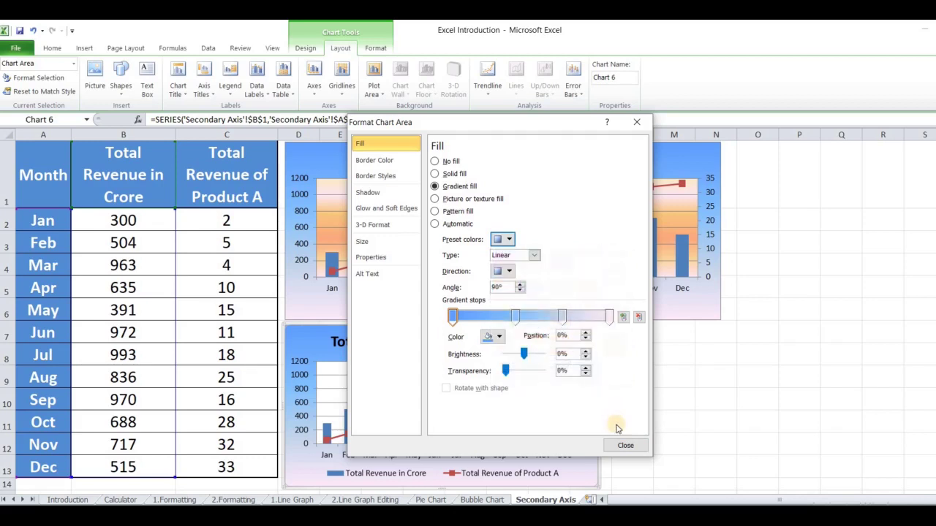
left_click(620, 446)
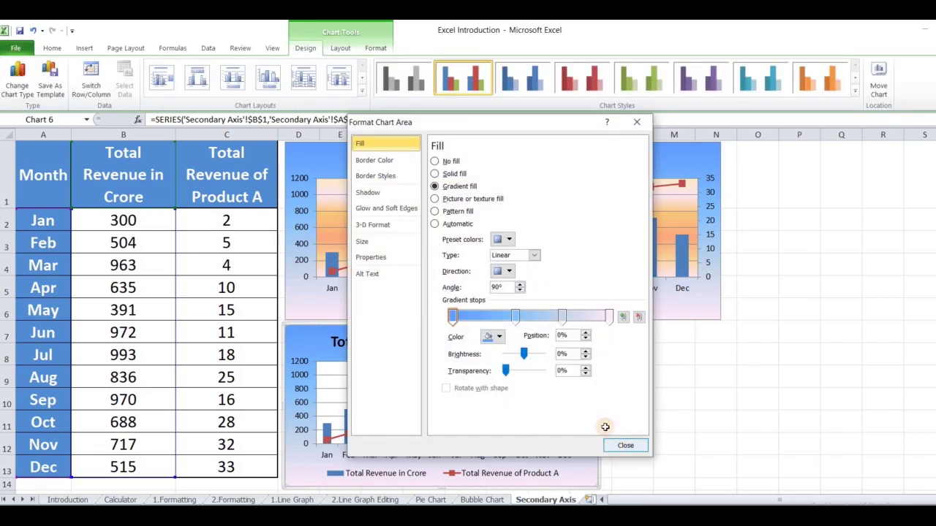
left_click(620, 446)
Step: Widen the lower chart to match the upper chart's width
left_click_drag(598, 407, 712, 405)
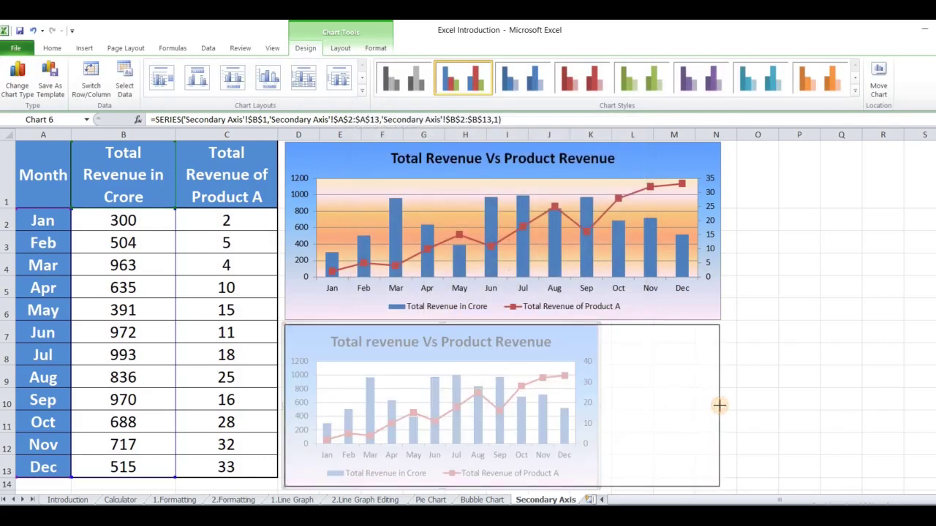
left_click_drag(712, 405, 720, 404)
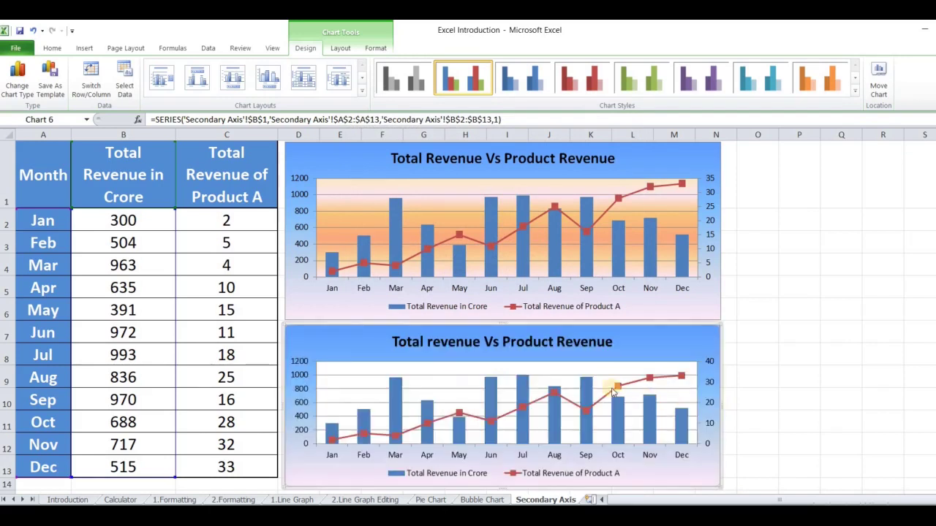
left_click(472, 378)
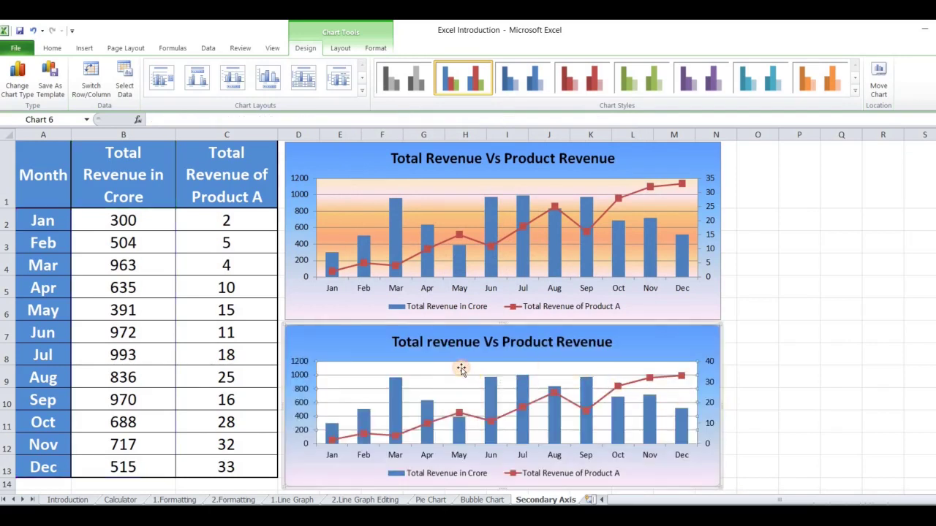
left_click(462, 369)
Step: Apply a peach preset gradient fill to the lower chart's plot area
right_click(461, 369)
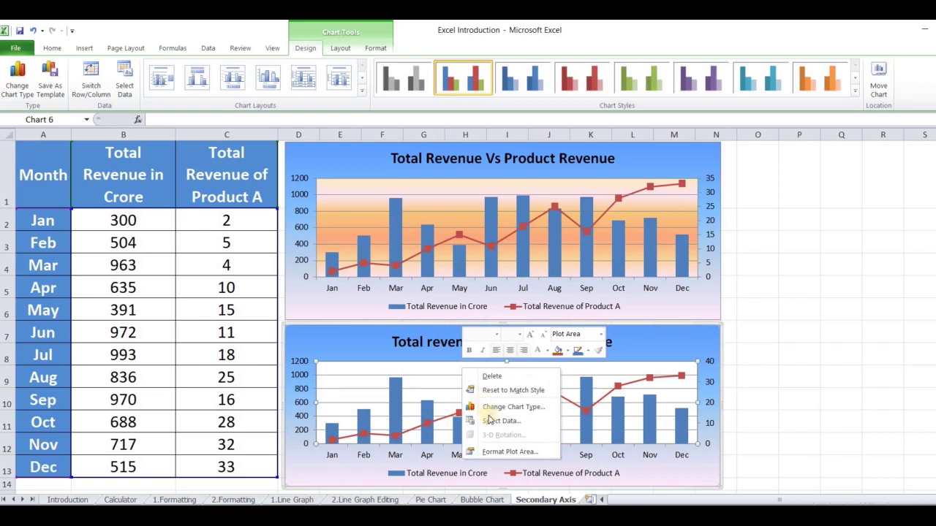
left_click(502, 452)
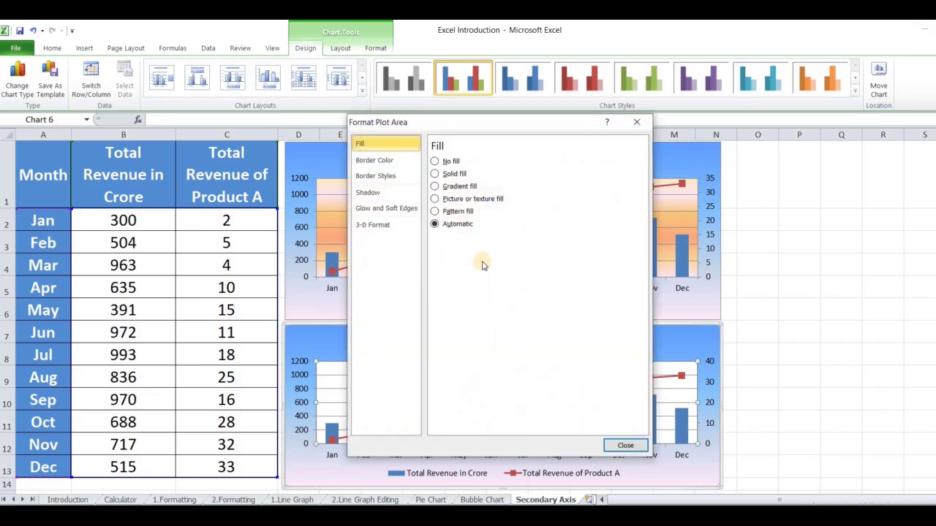
left_click(435, 186)
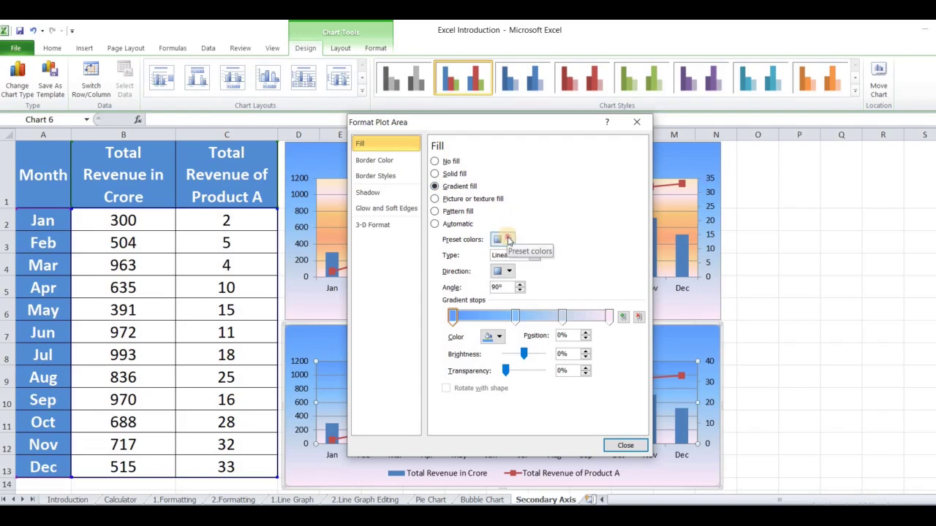
left_click(508, 239)
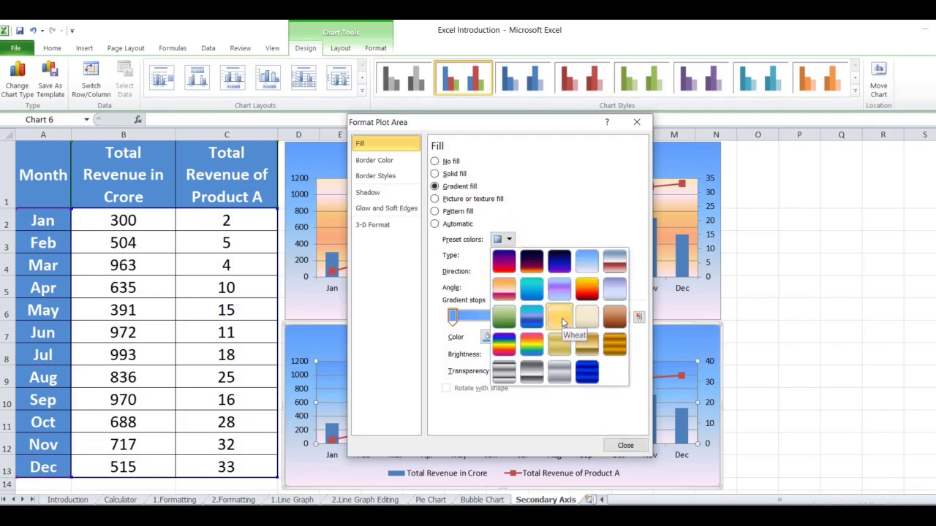
left_click(560, 320)
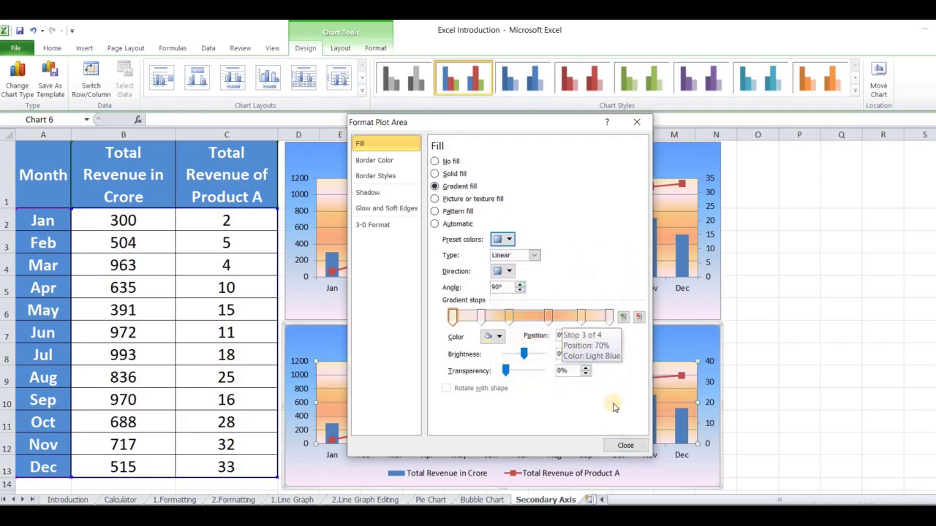
left_click(629, 446)
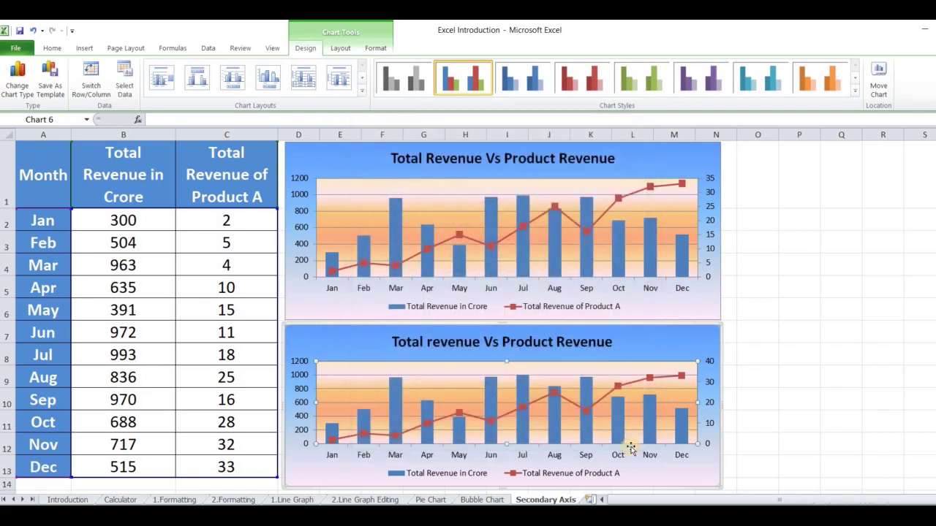
left_click(709, 480)
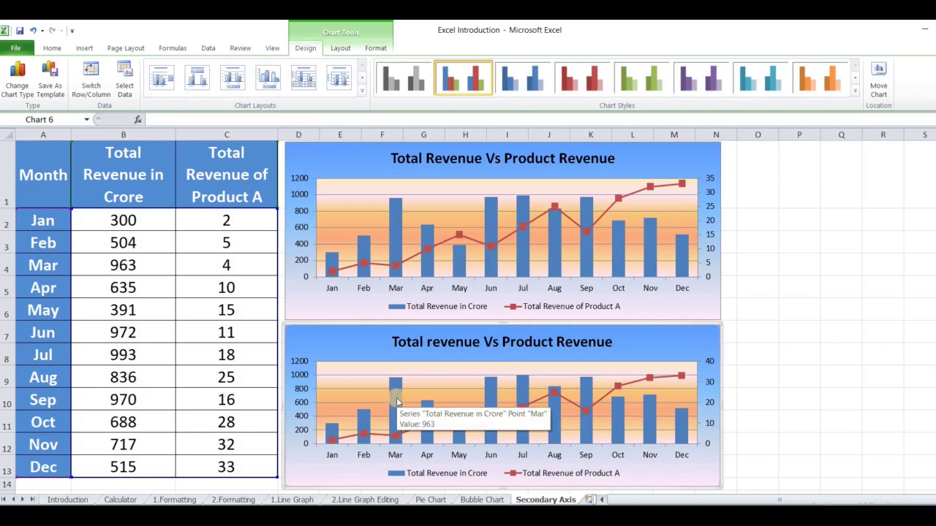
left_click(396, 401)
mouse_move(396, 404)
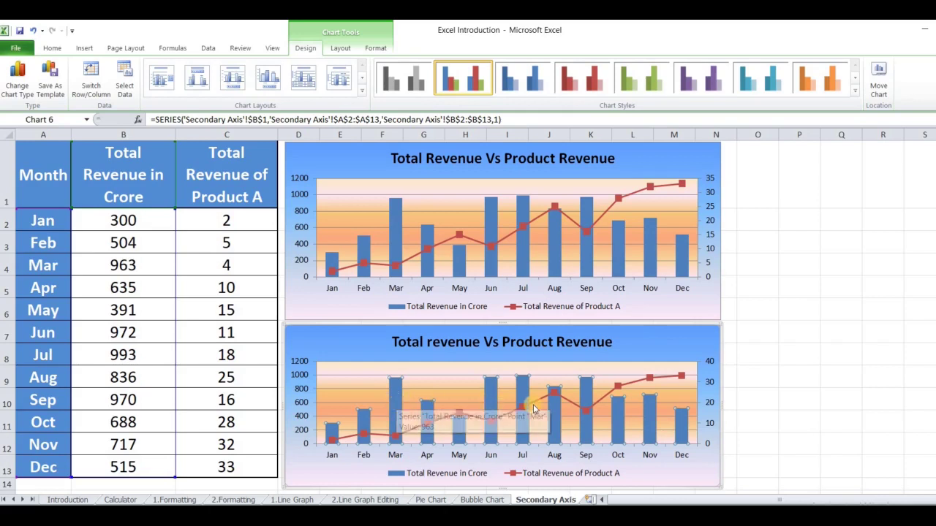
left_click(533, 407)
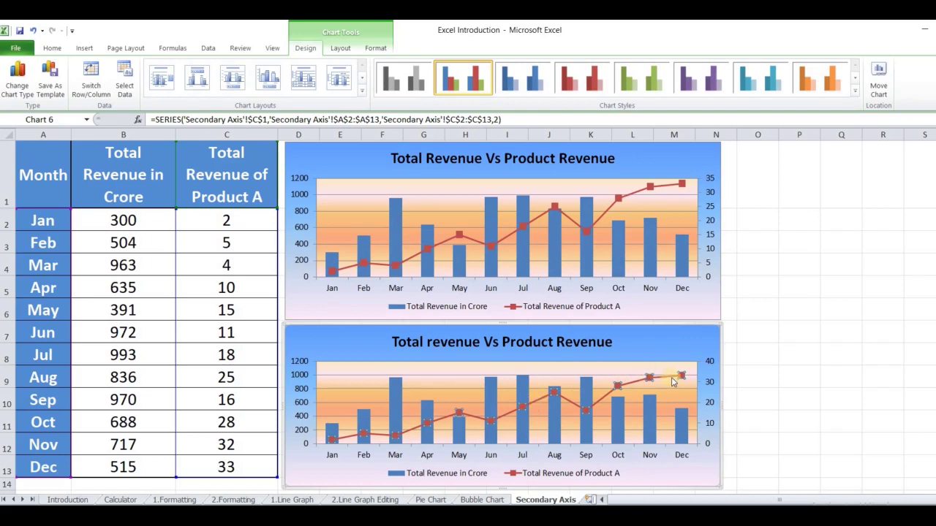
mouse_move(672, 380)
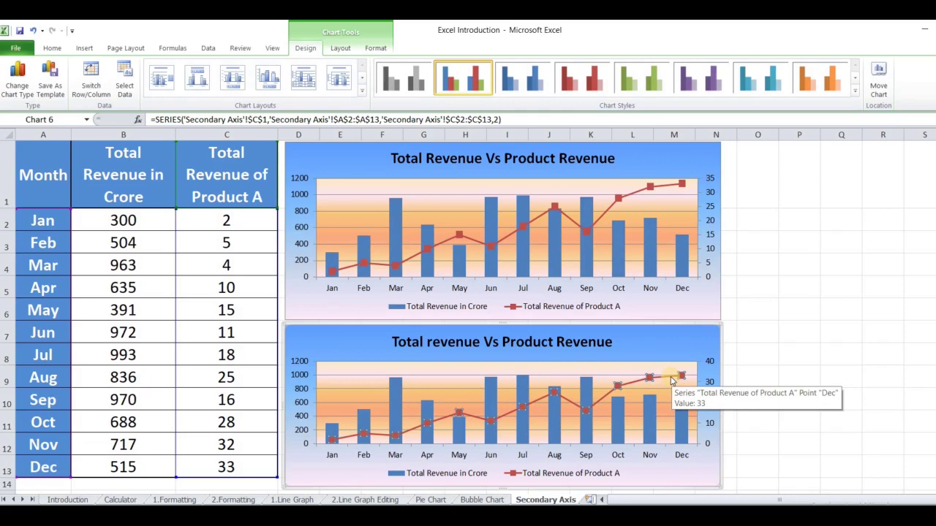